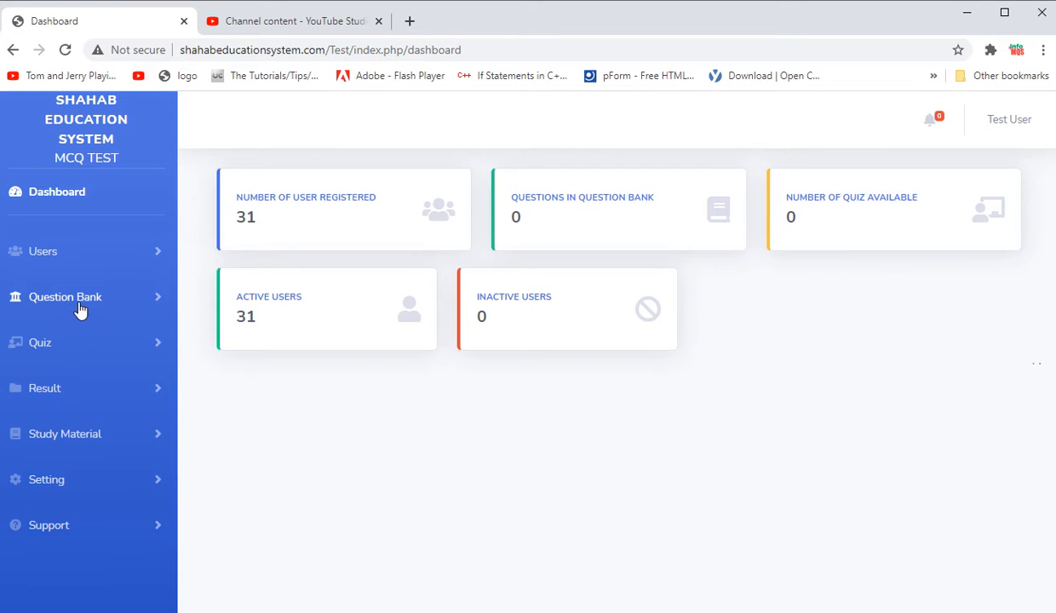
- Start a new question bank entry of type Multiple Choice Single Answer with 3 options
left_click(79, 308)
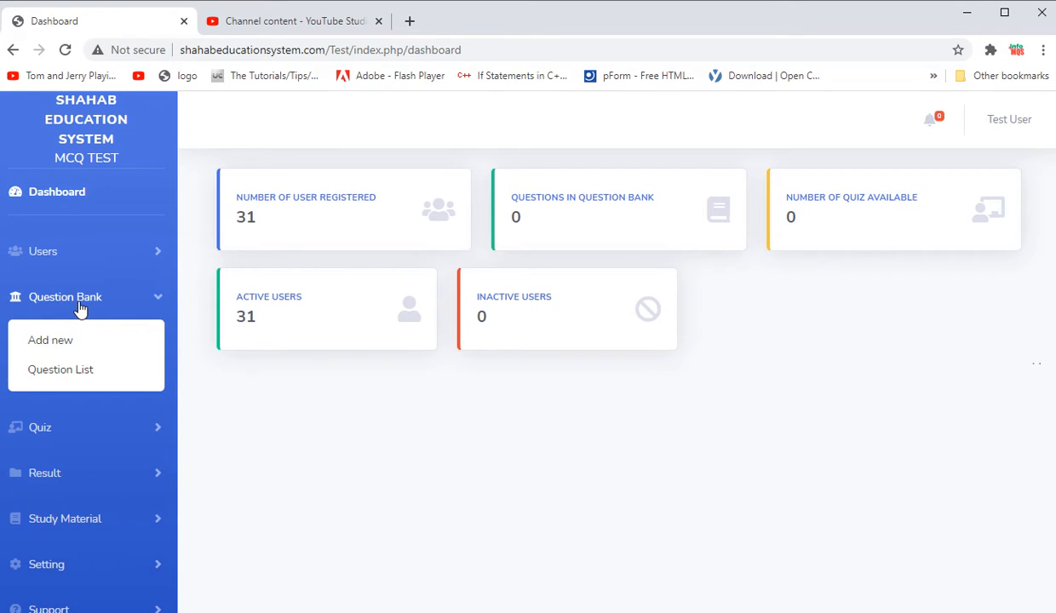
left_click(109, 351)
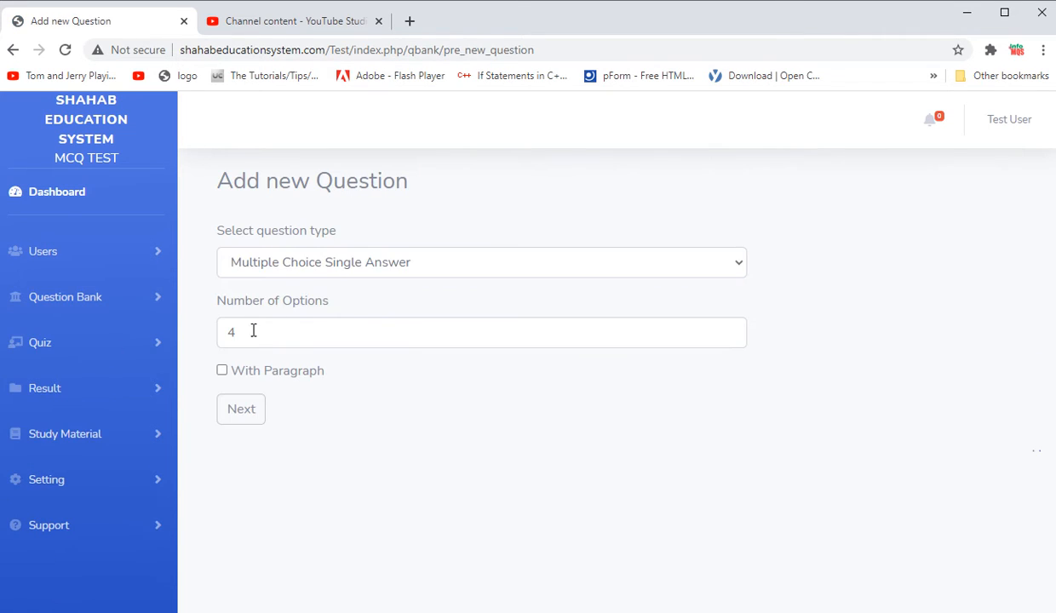
left_click(315, 259)
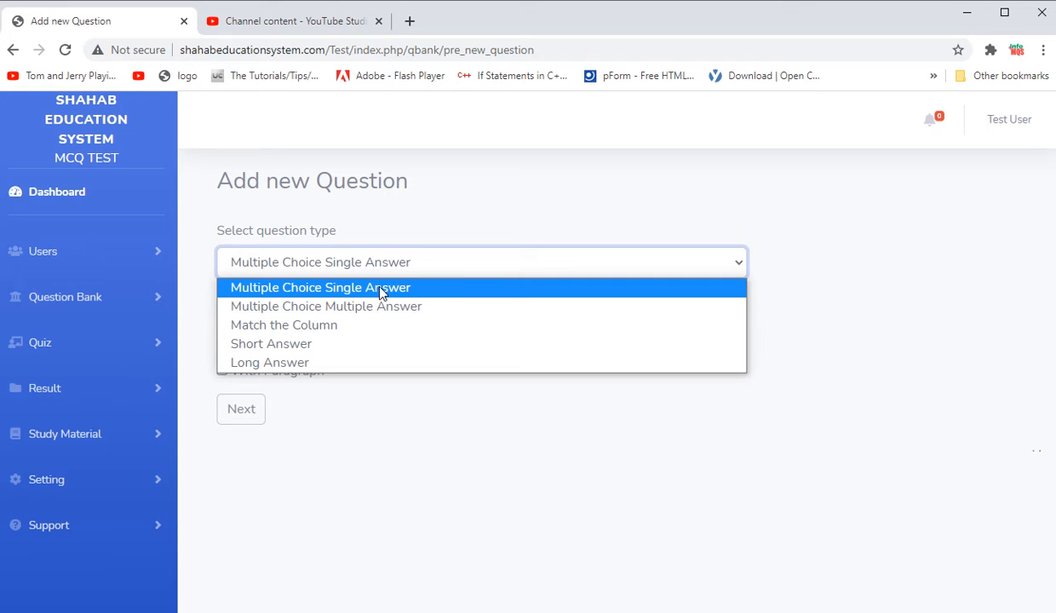
left_click(381, 292)
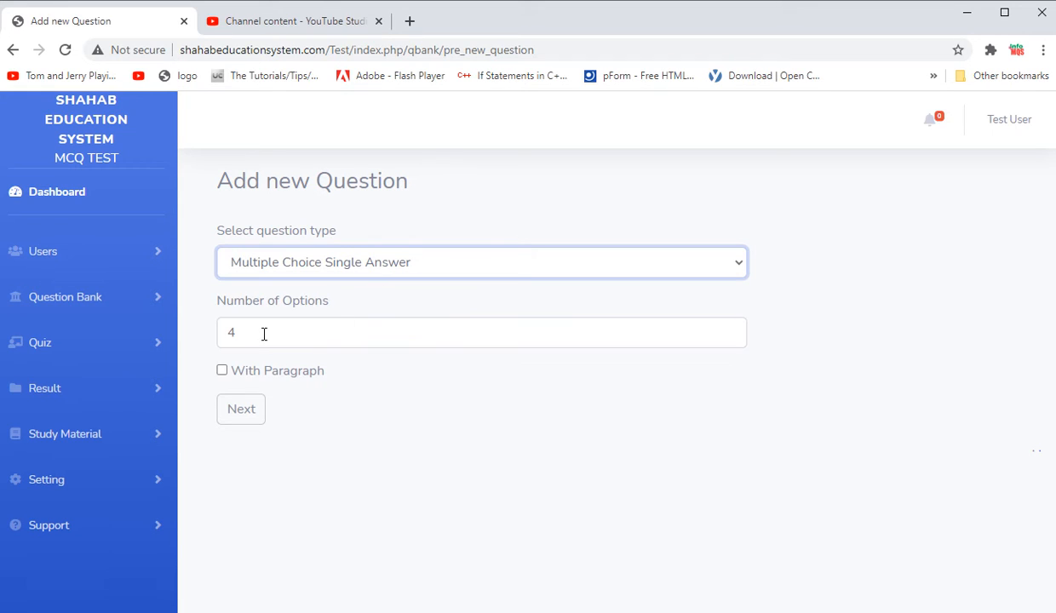
left_click_drag(263, 334, 218, 330)
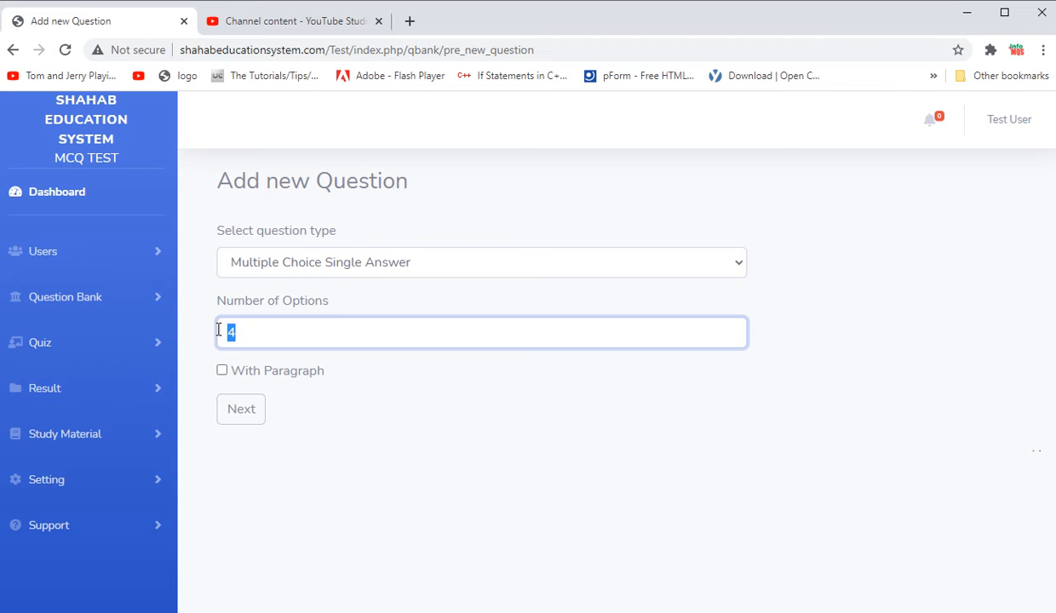
type("3")
left_click(240, 413)
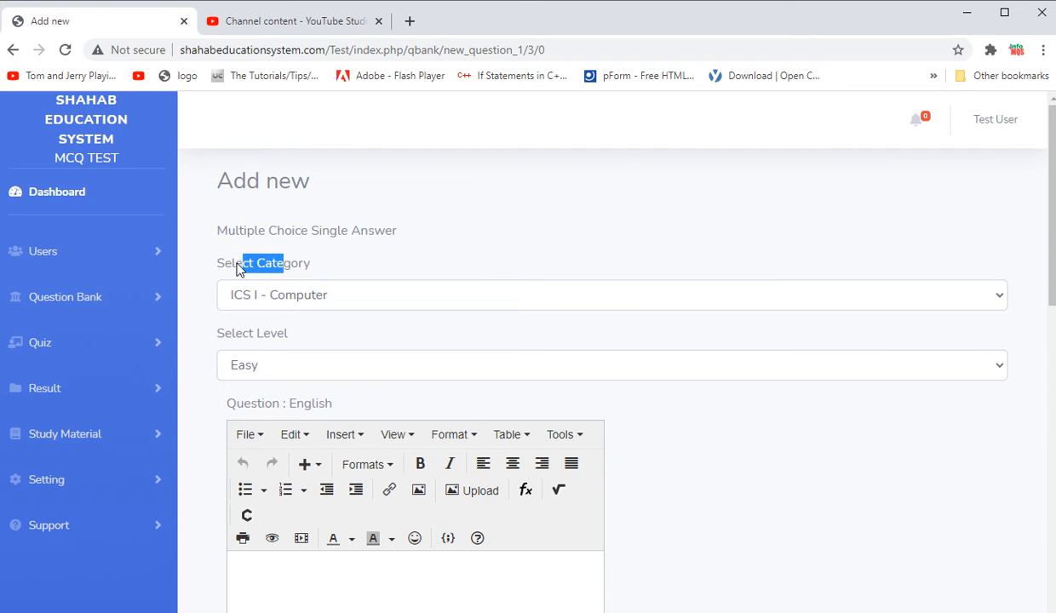
- Set the question's category to ICS I - Computer and its level to Normal
left_click_drag(239, 267, 301, 305)
left_click(301, 305)
left_click(299, 326)
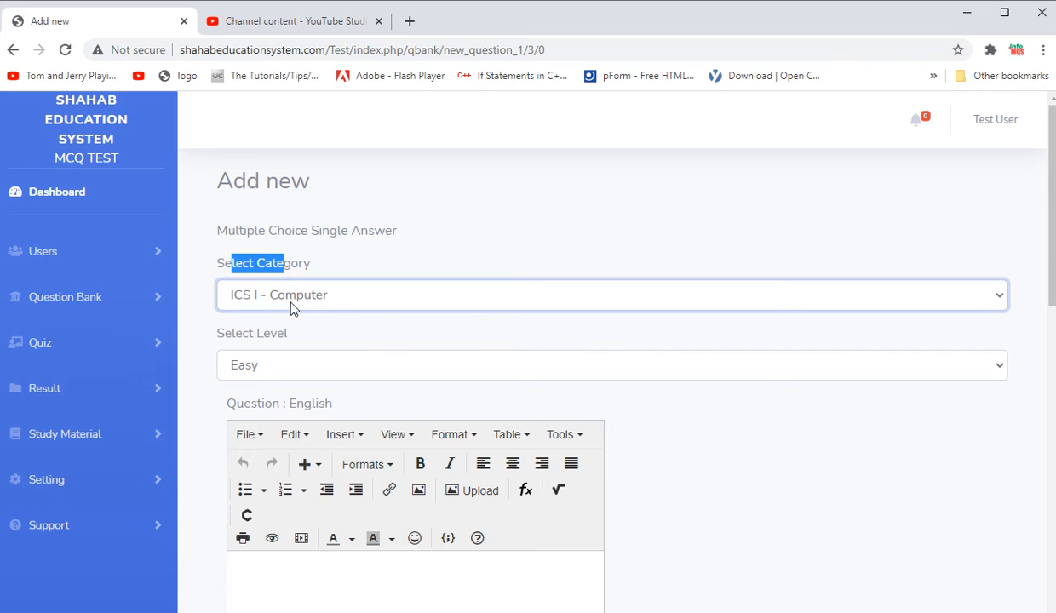
left_click(266, 375)
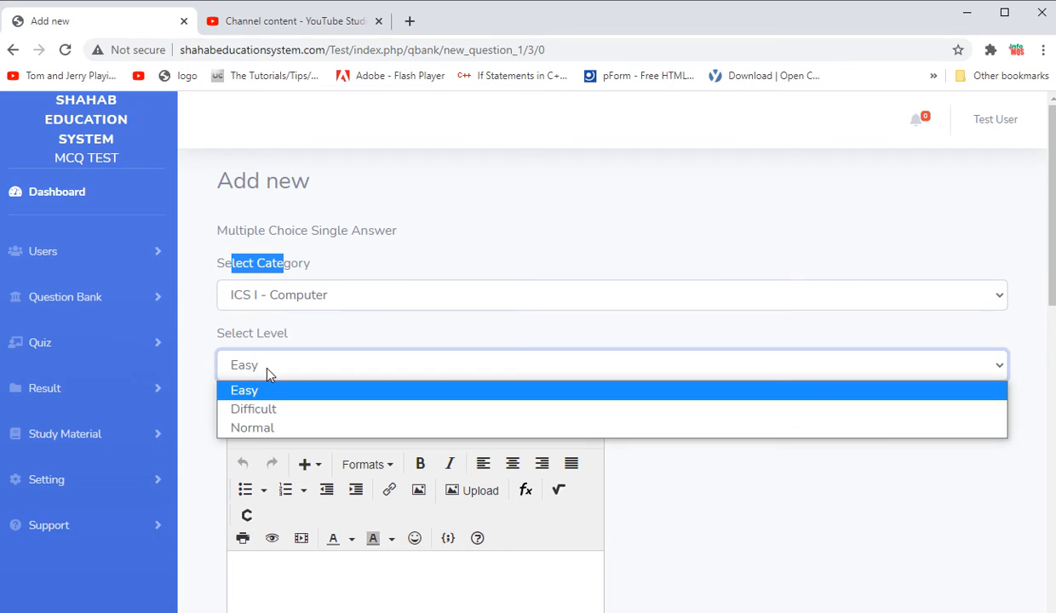
left_click(265, 430)
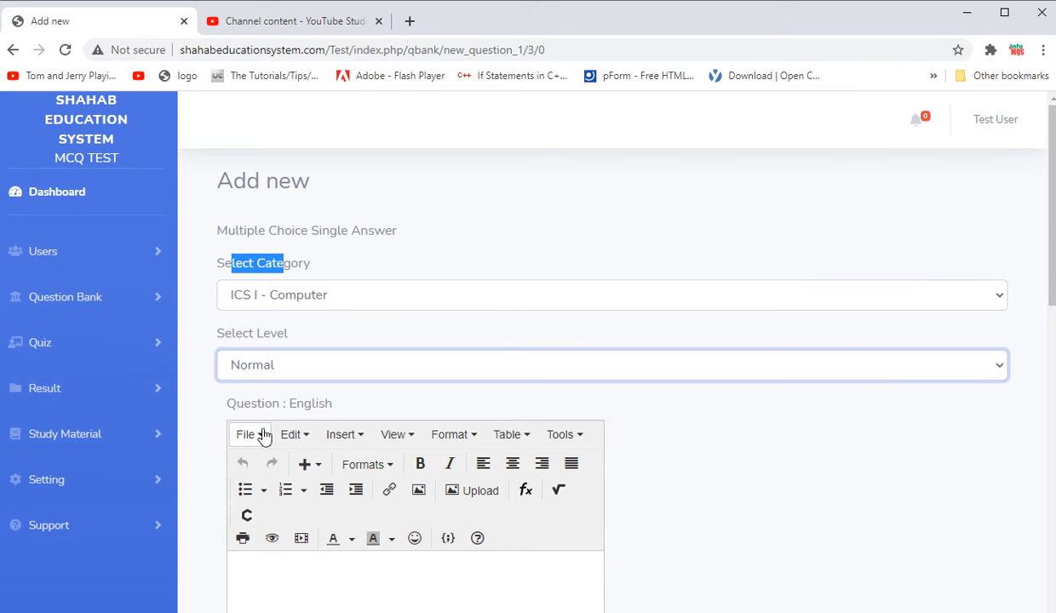
- Enter "Write the program is called" as the English question text
left_click(274, 569)
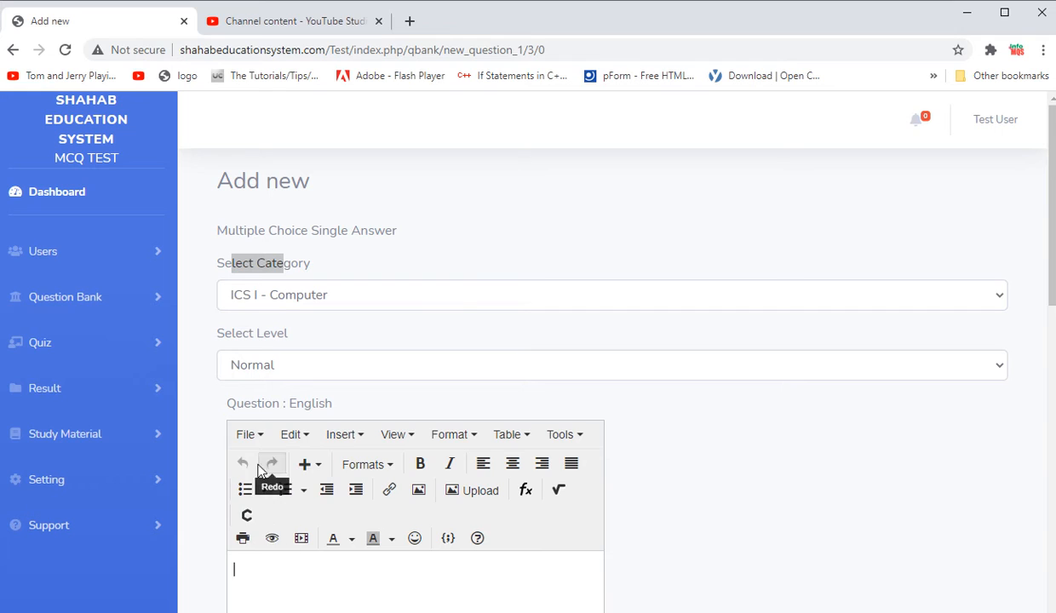
left_click_drag(226, 404, 328, 404)
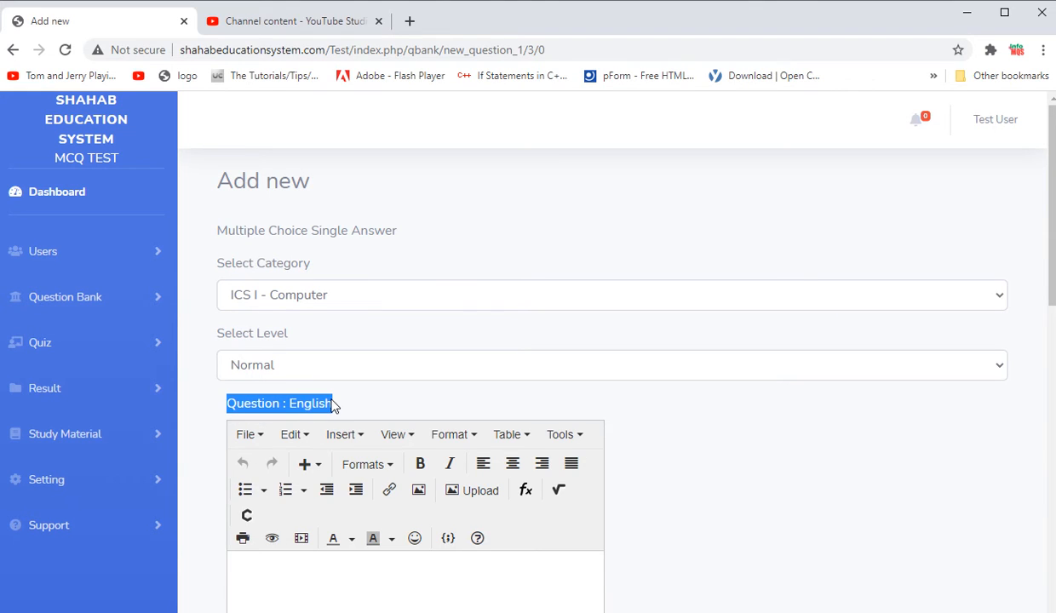
left_click(276, 576)
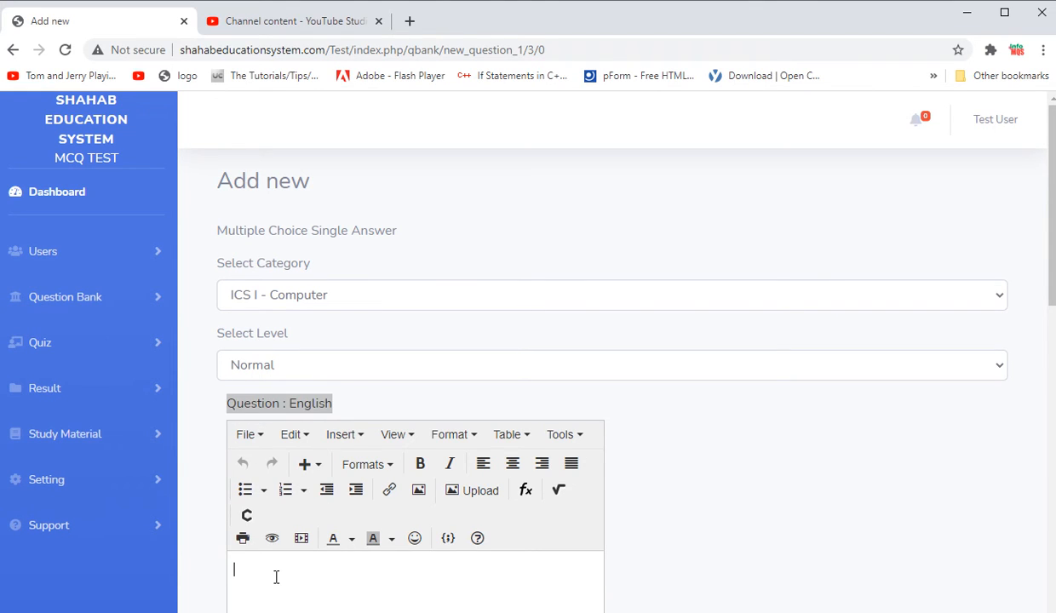
scroll(276, 577, "down", 2)
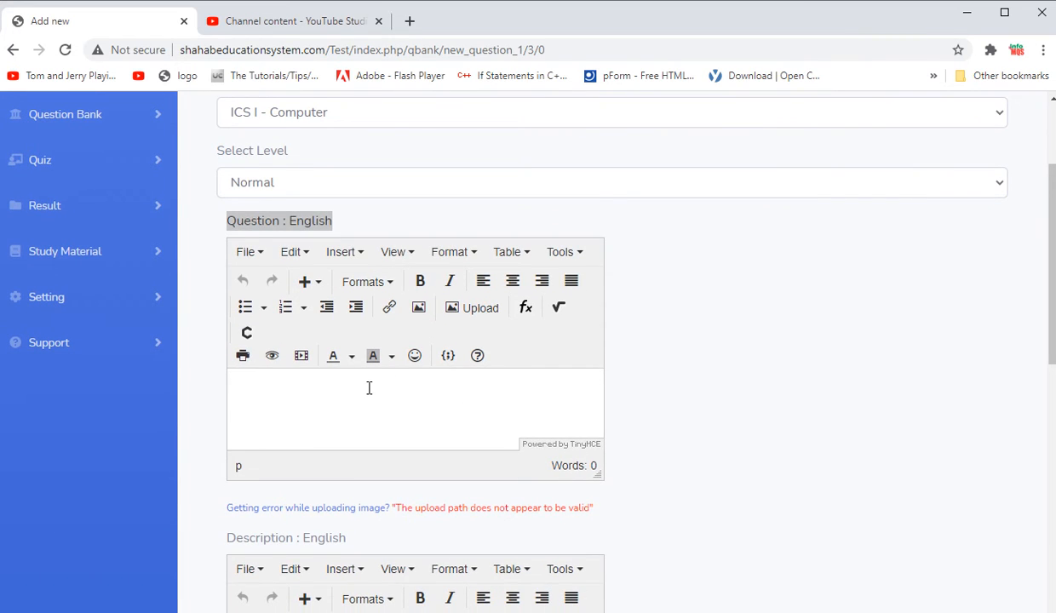
type("Write the pro")
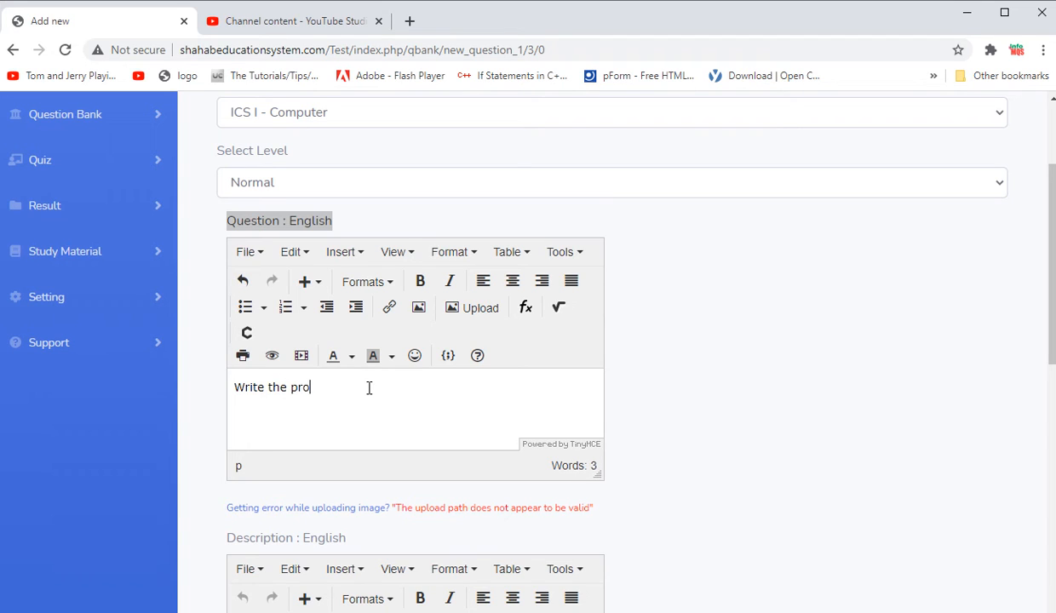
type("gram is called")
left_click_drag(408, 391, 240, 384)
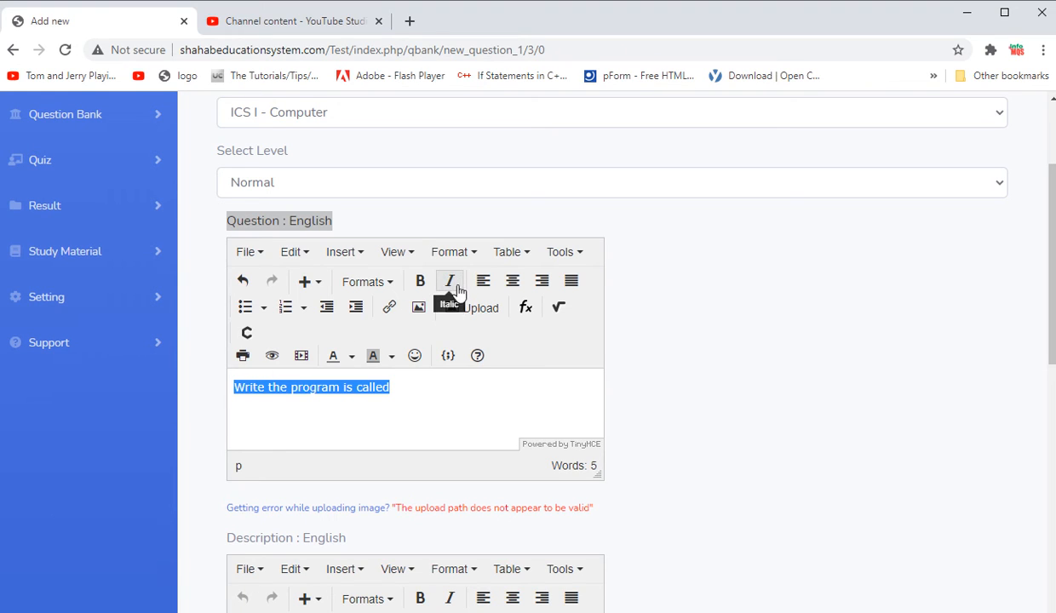
left_click(441, 394)
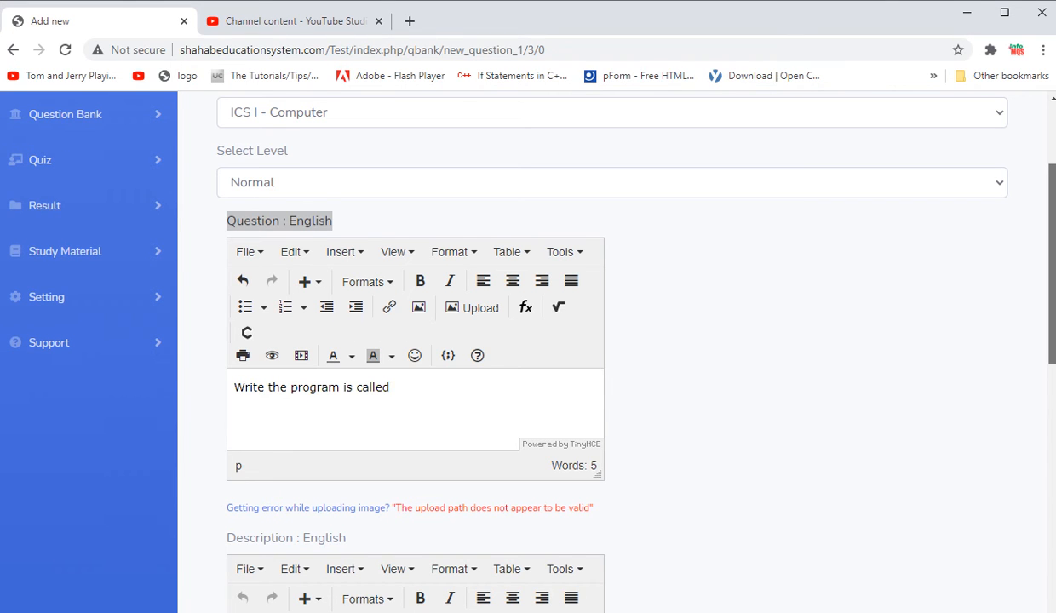
- Examine the English answer option sections that follow the question's description
scroll(891, 408, "down", 3)
left_click_drag(1053, 372, 1052, 551)
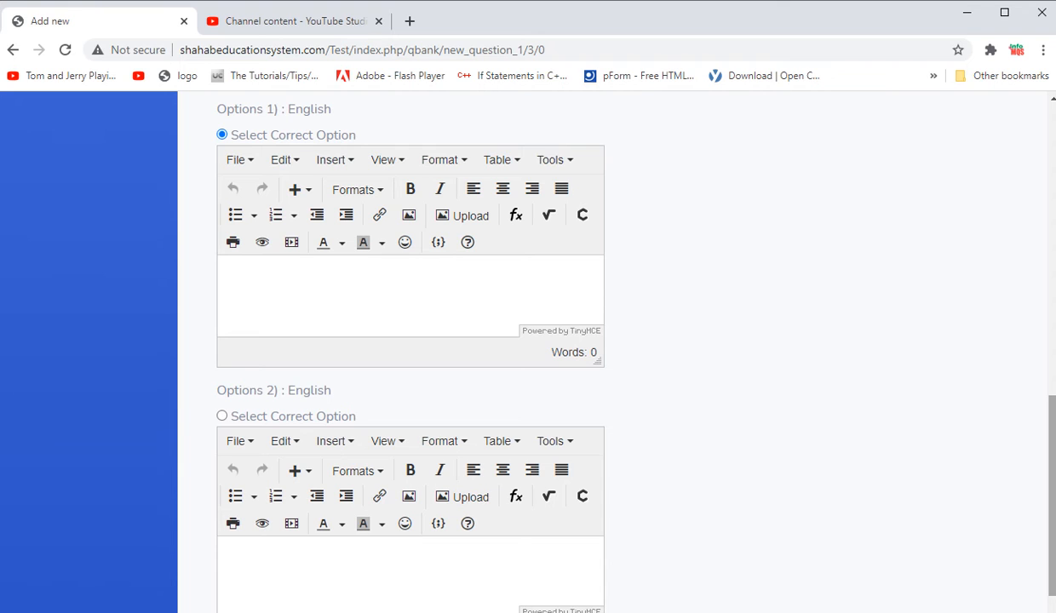
left_click_drag(228, 111, 252, 112)
scroll(253, 109, "up", 1)
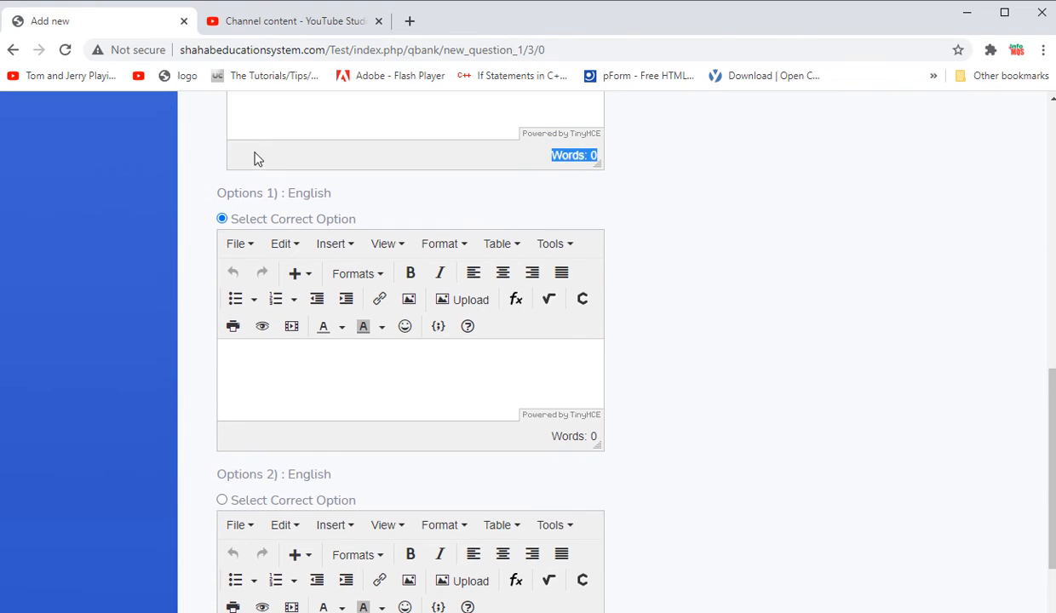
left_click_drag(235, 196, 269, 200)
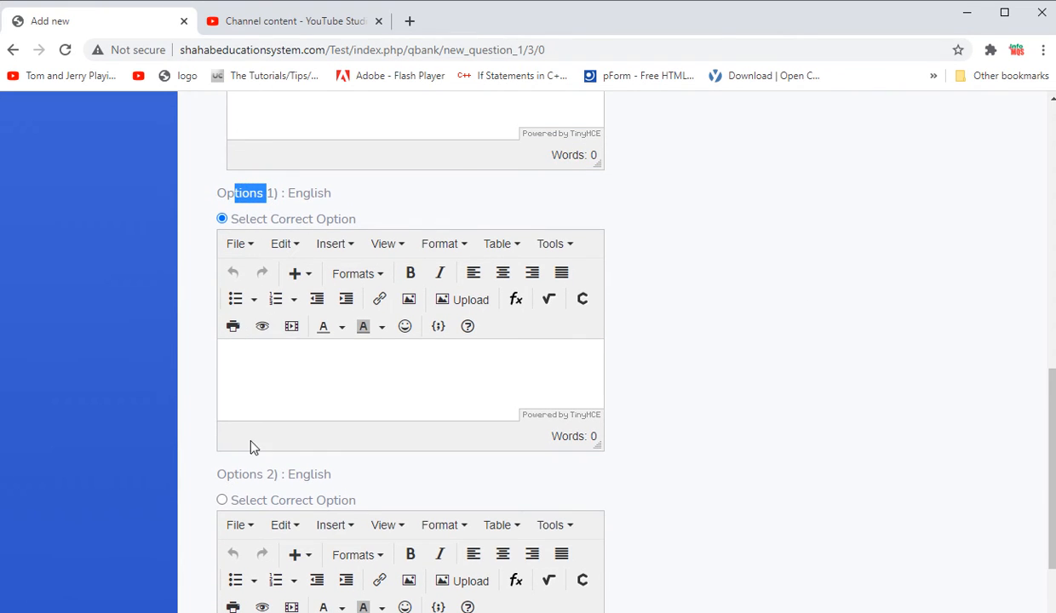
left_click_drag(235, 475, 280, 477)
scroll(1020, 476, "down", 4)
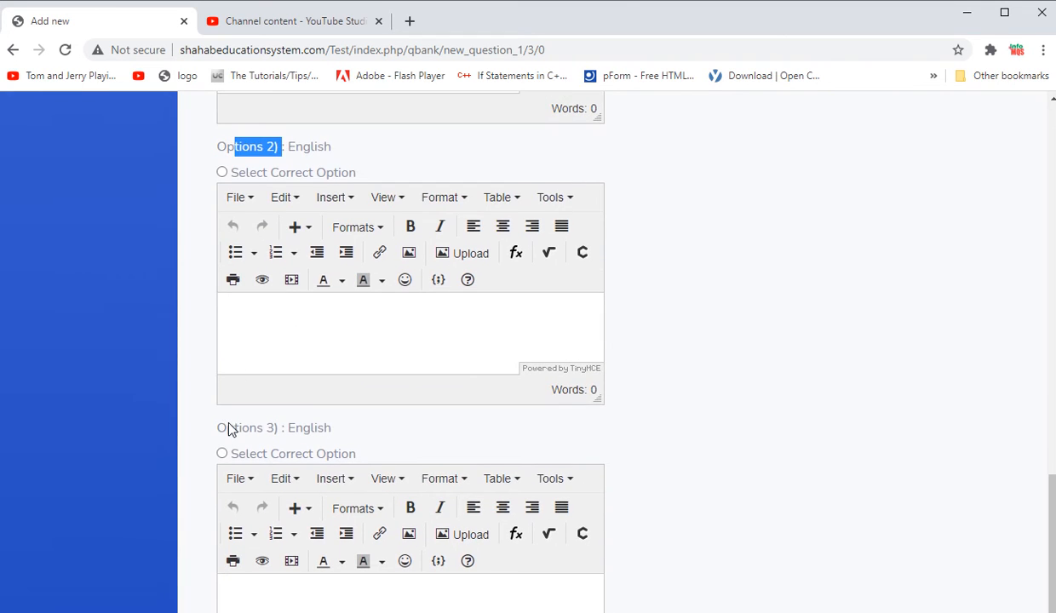
left_click_drag(227, 427, 274, 428)
scroll(992, 457, "up", 4)
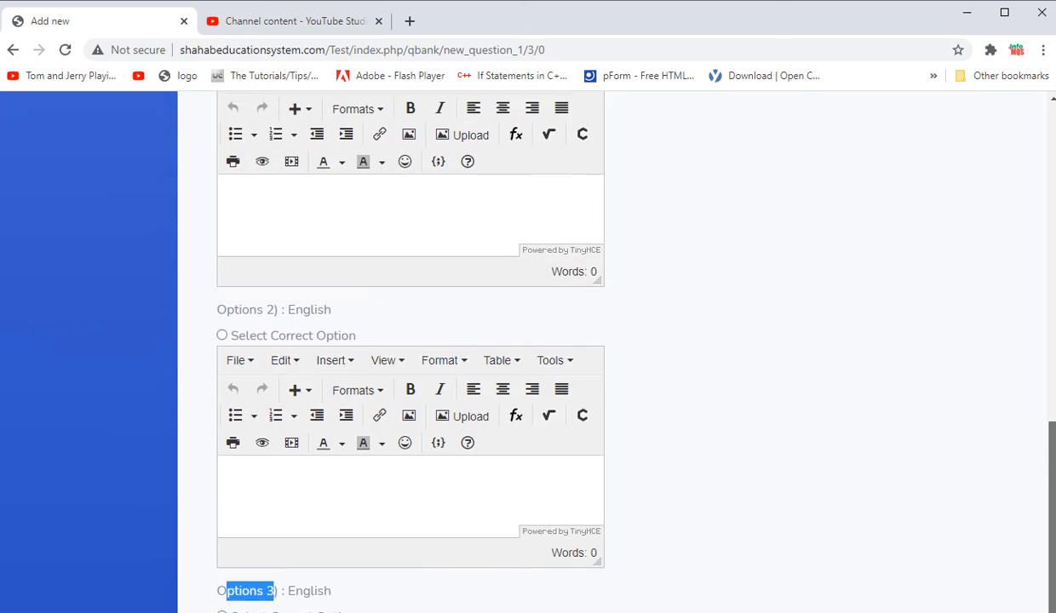
- Fill in the three answer options as "Debugging.", "Coding." and "Testing." in that order
left_click(347, 316)
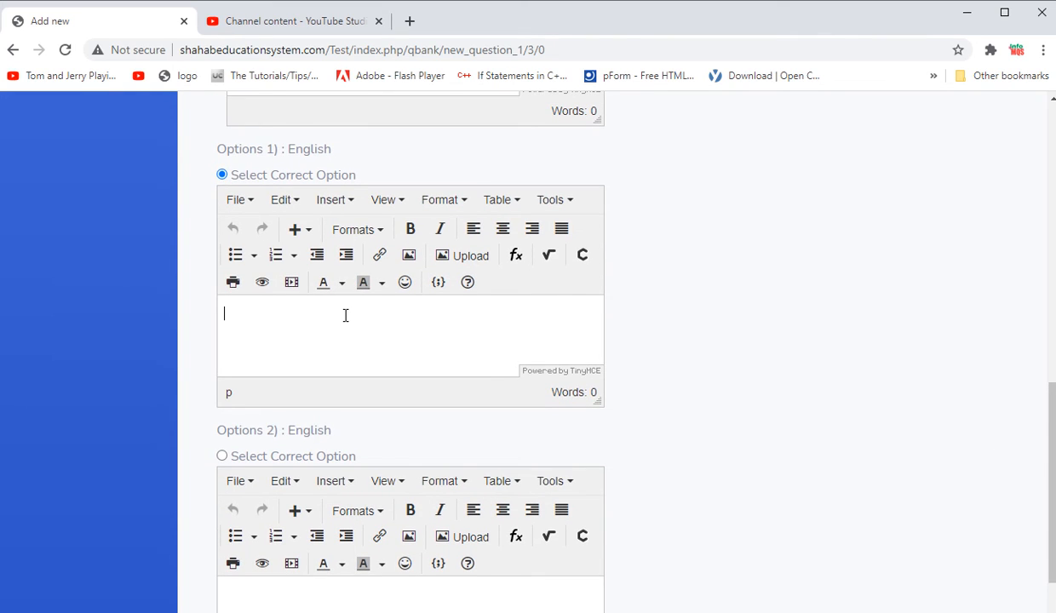
type("Debugging.")
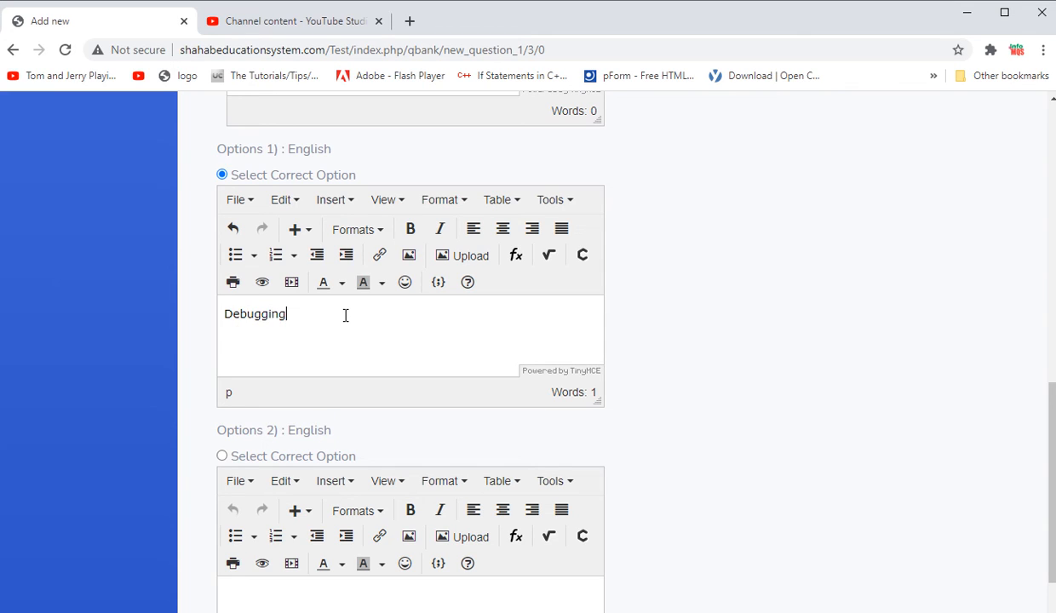
left_click(325, 592)
type("Coding.")
scroll(400, 511, "down", 4)
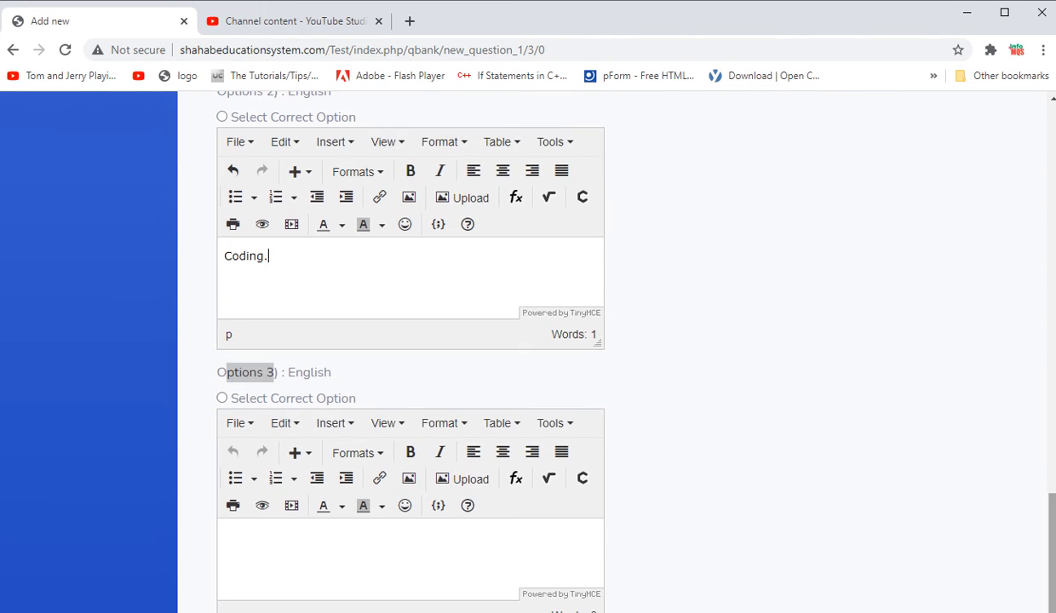
left_click(380, 539)
type("Testing.")
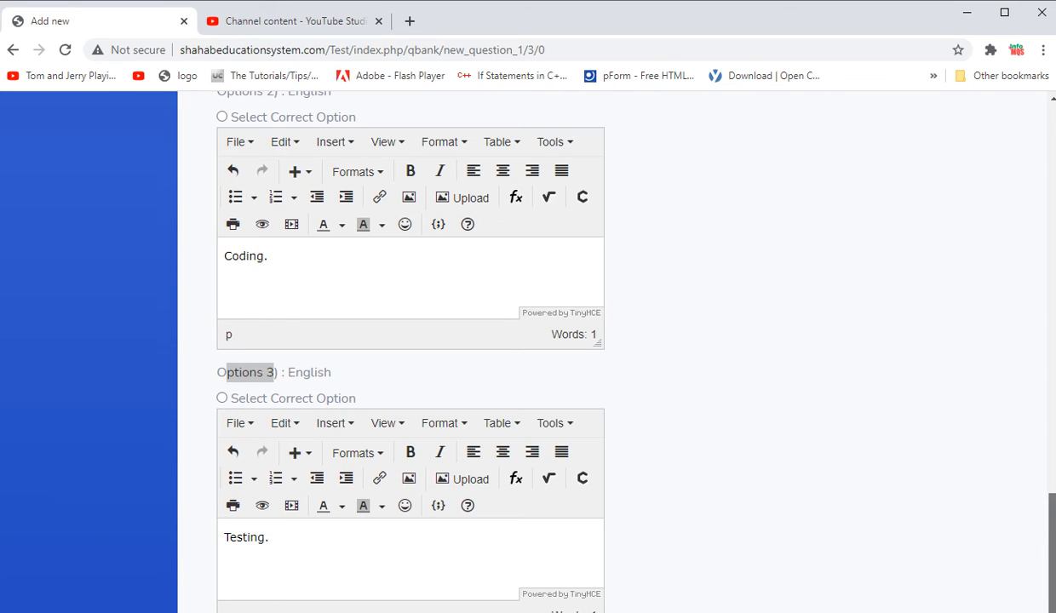
- Mark option 2, "Coding.", as the correct answer and submit the question
left_click_drag(1052, 545, 1040, 468)
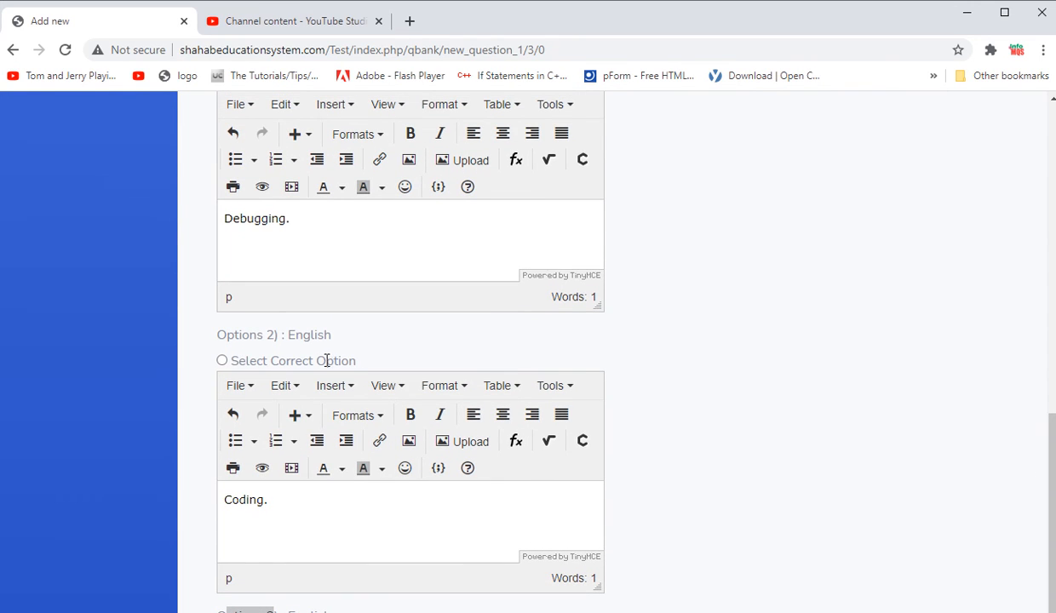
left_click_drag(348, 360, 224, 366)
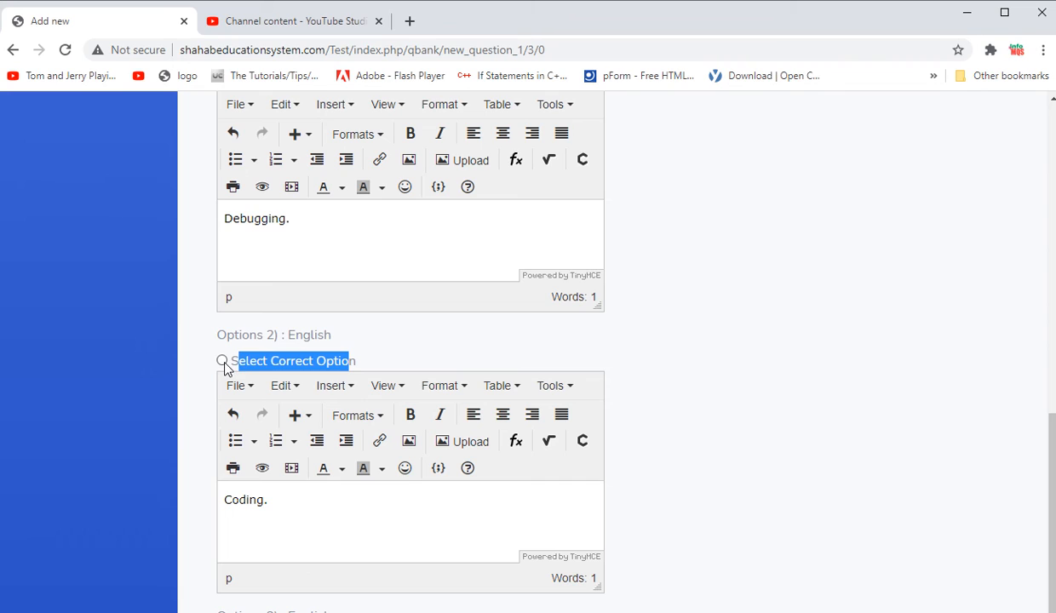
left_click(222, 360)
left_click(284, 502)
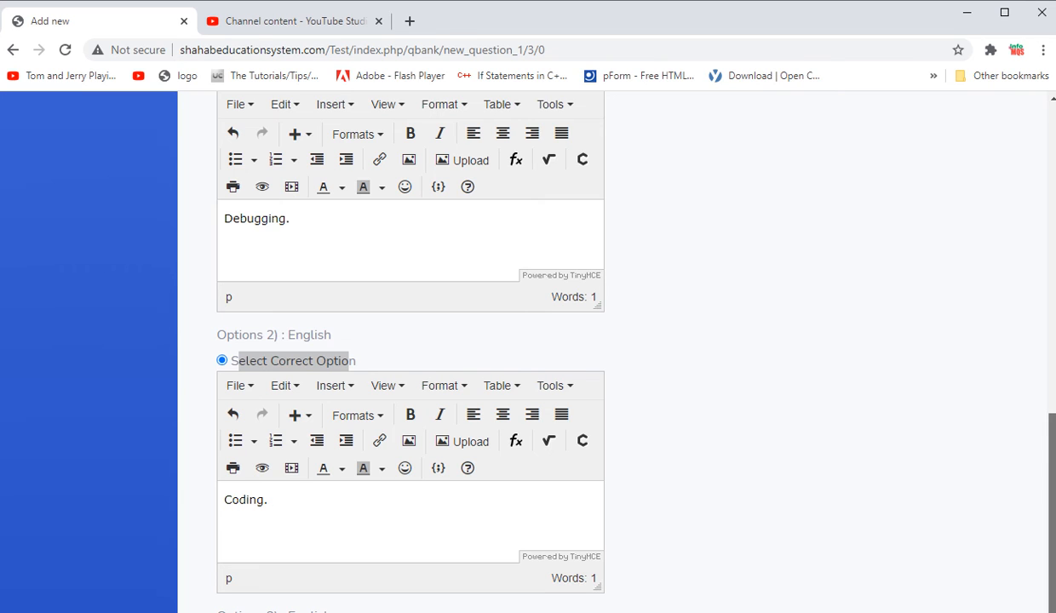
scroll(528, 340, "down", 2)
scroll(527, 341, "down", 1)
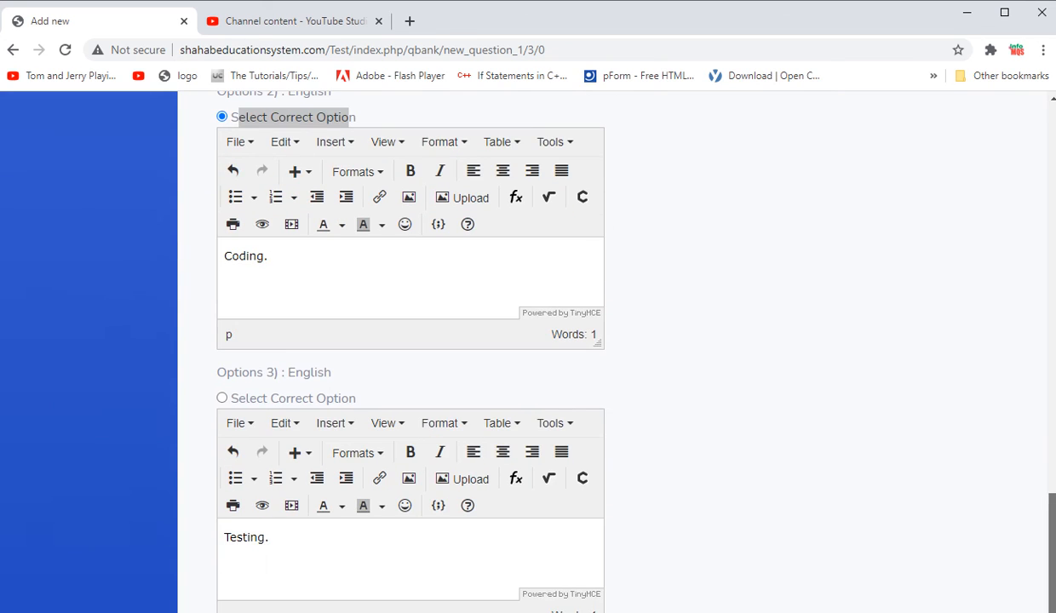
left_click(242, 610)
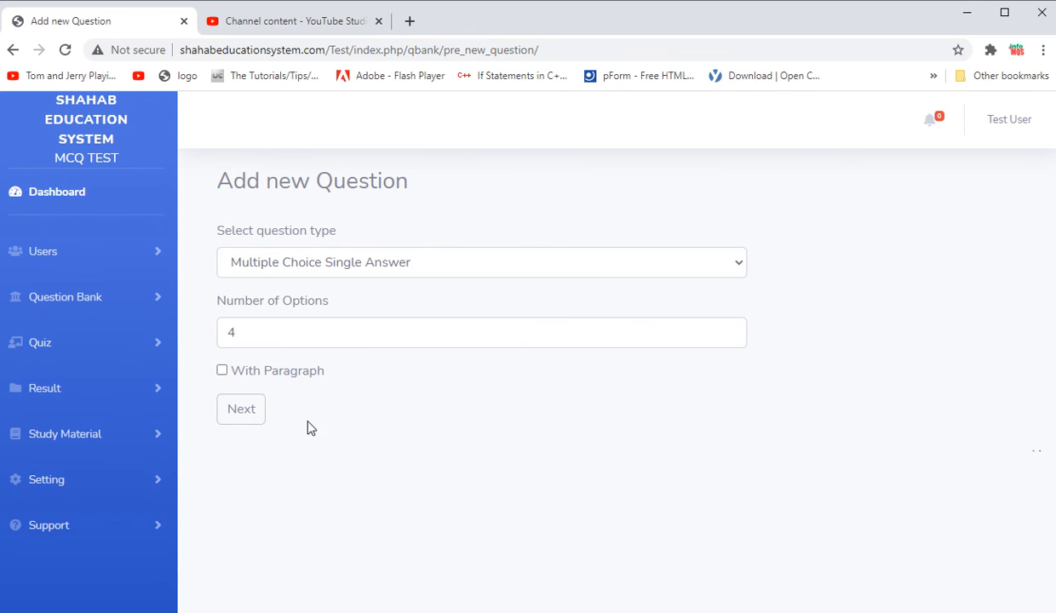
- Open the question list and review the new question's text, type, category and level
left_click(59, 297)
left_click(67, 371)
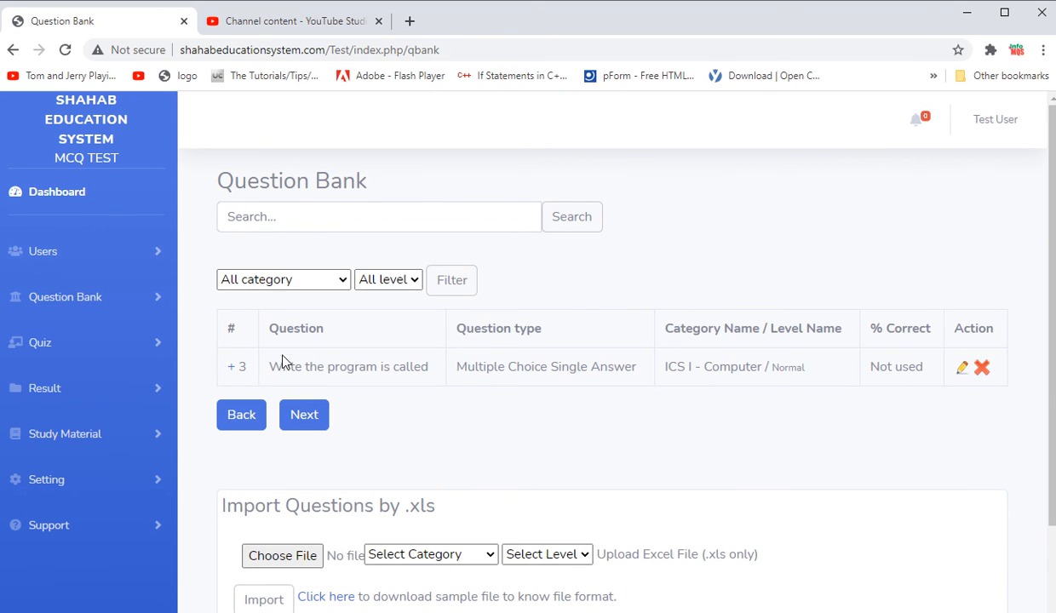
left_click_drag(282, 364, 399, 375)
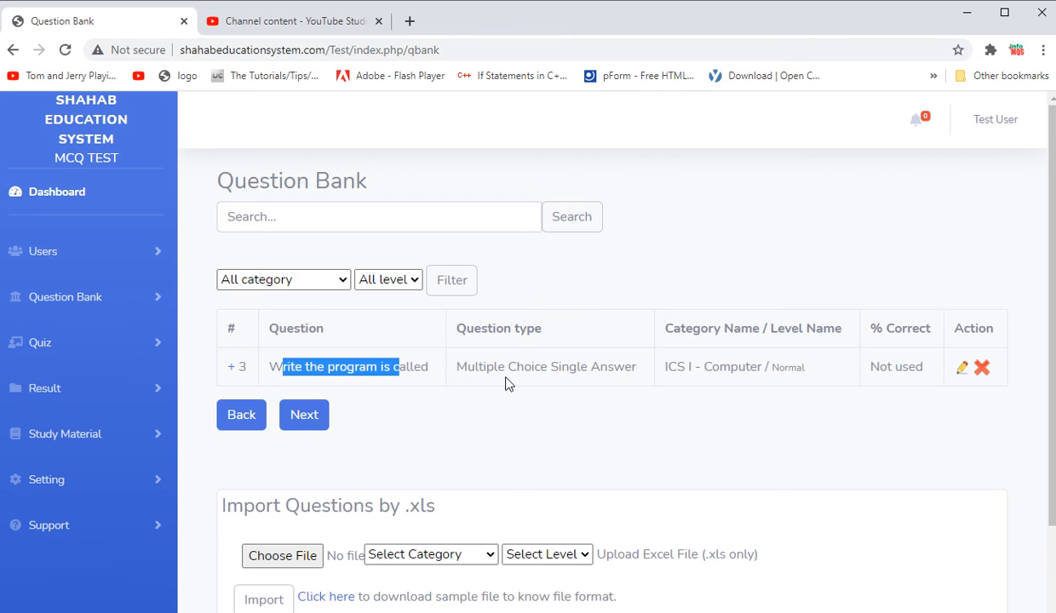
left_click_drag(464, 364, 775, 372)
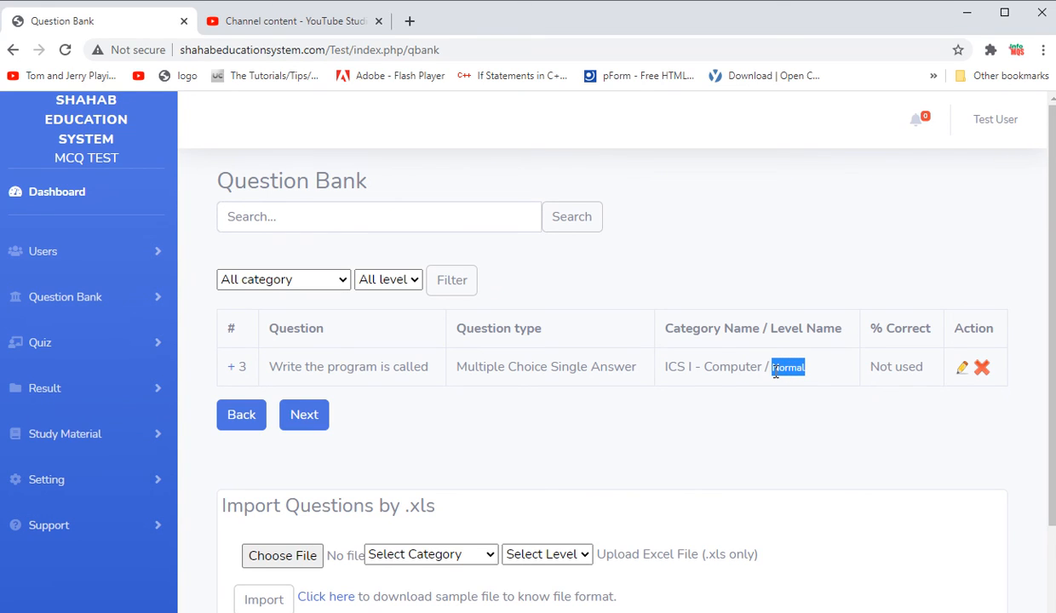